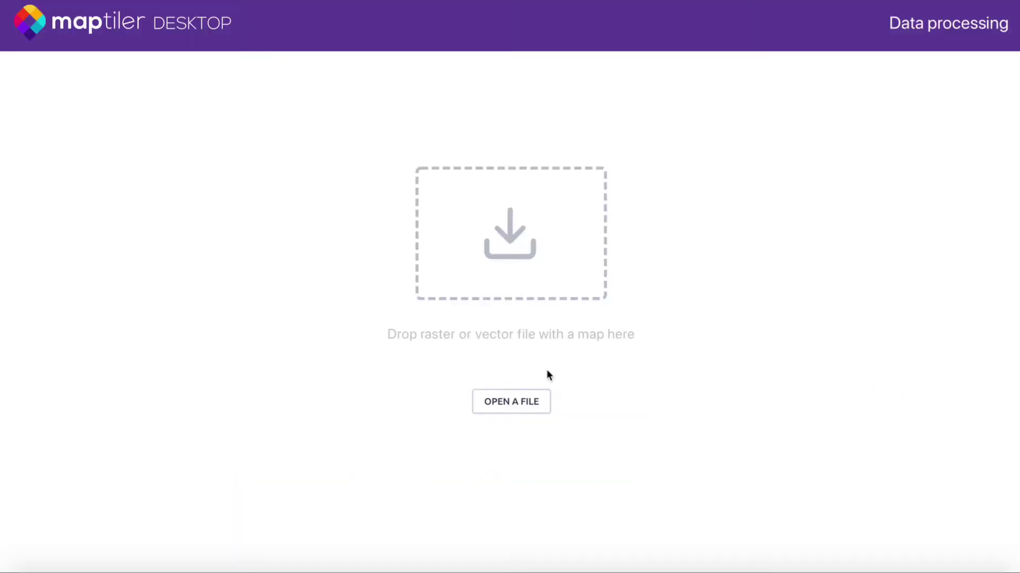
- Open grandcanyon-highres.tif from the highres folder and dismiss the saved georeference prompt
click(522, 405)
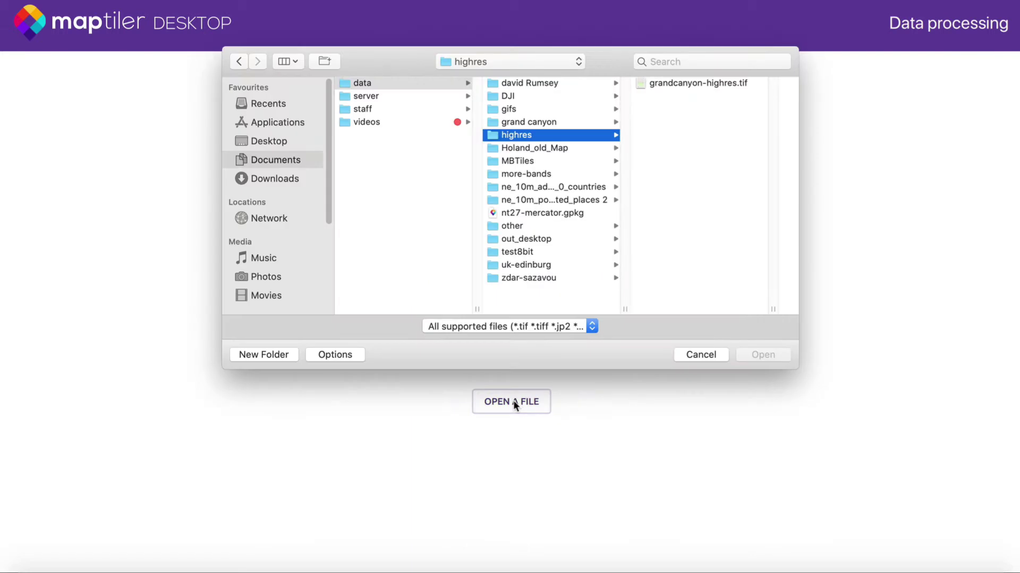
click(672, 85)
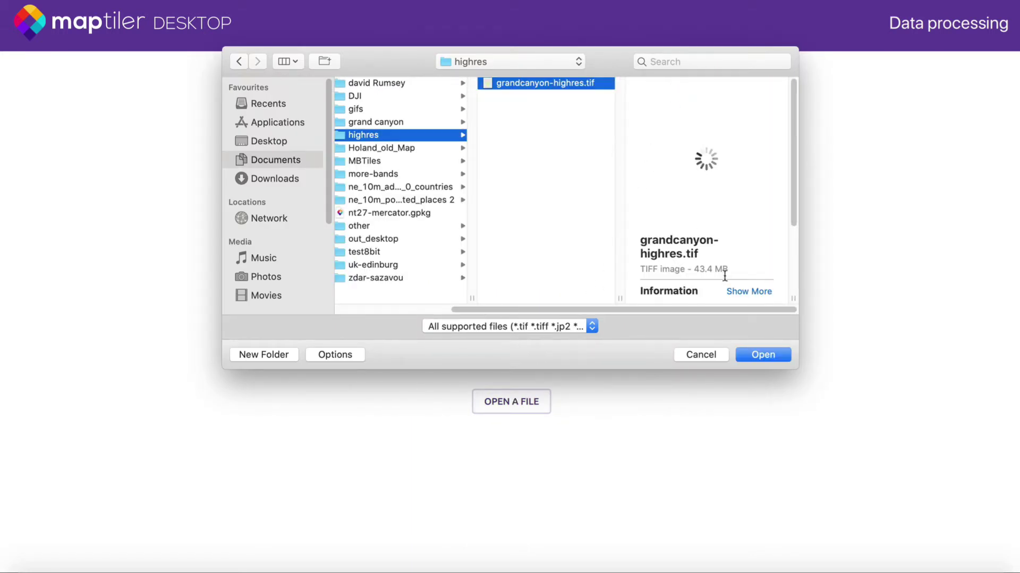
click(761, 358)
click(609, 283)
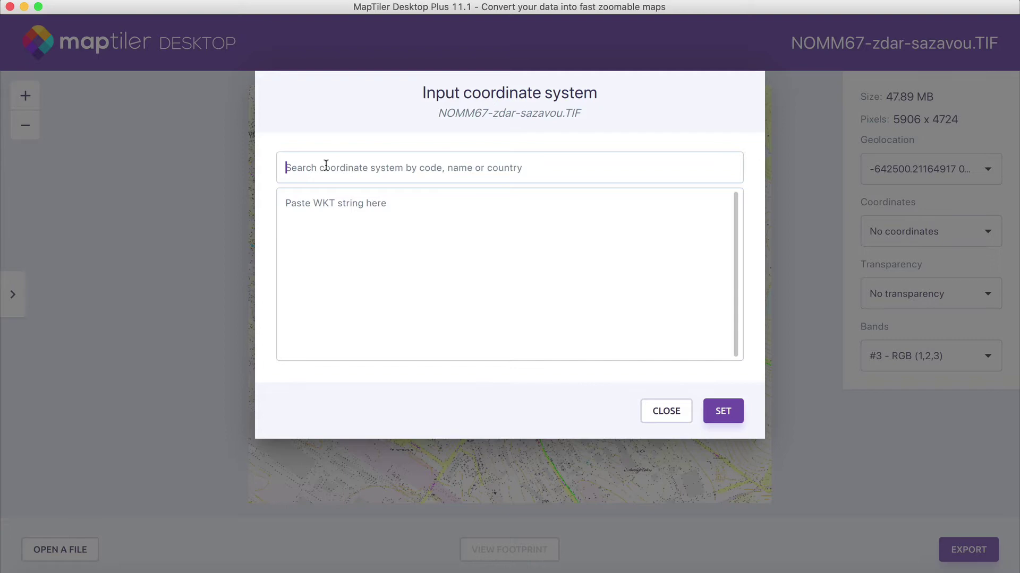
- Paste the Krovak East North WKT definition and clear the coordinate system search field
click(313, 211)
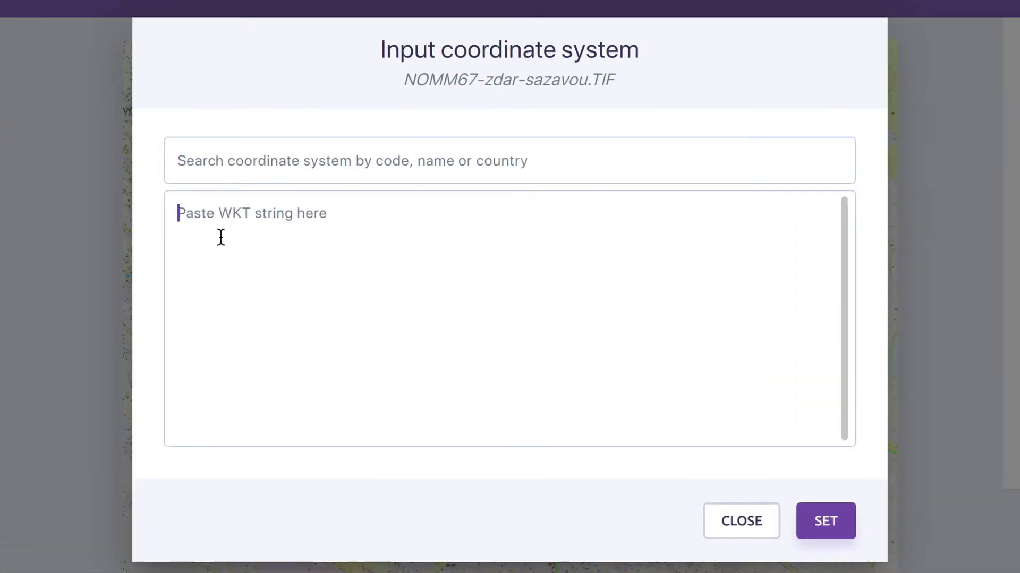
key(ctrl+v)
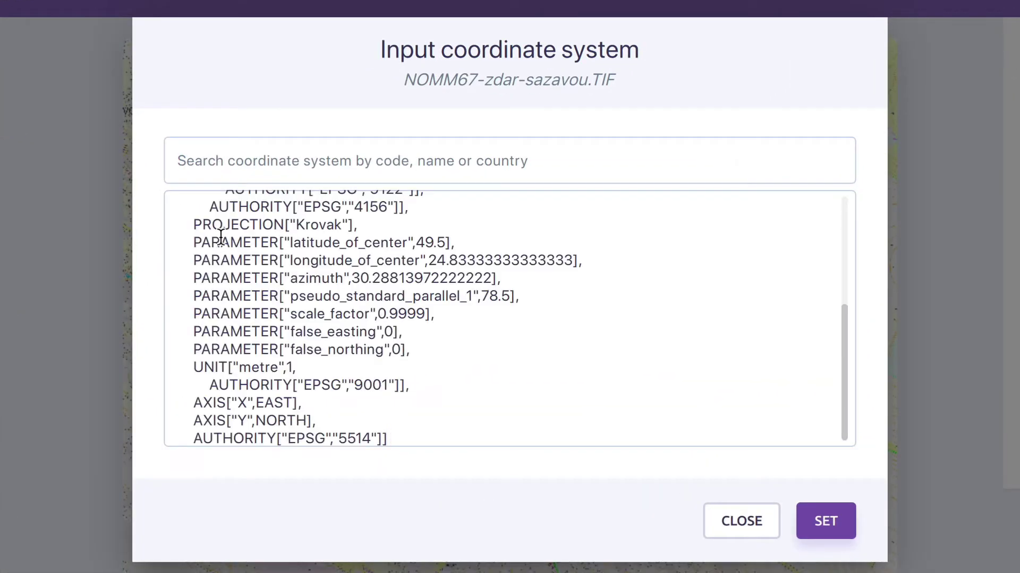
scroll(220, 236, up, 5)
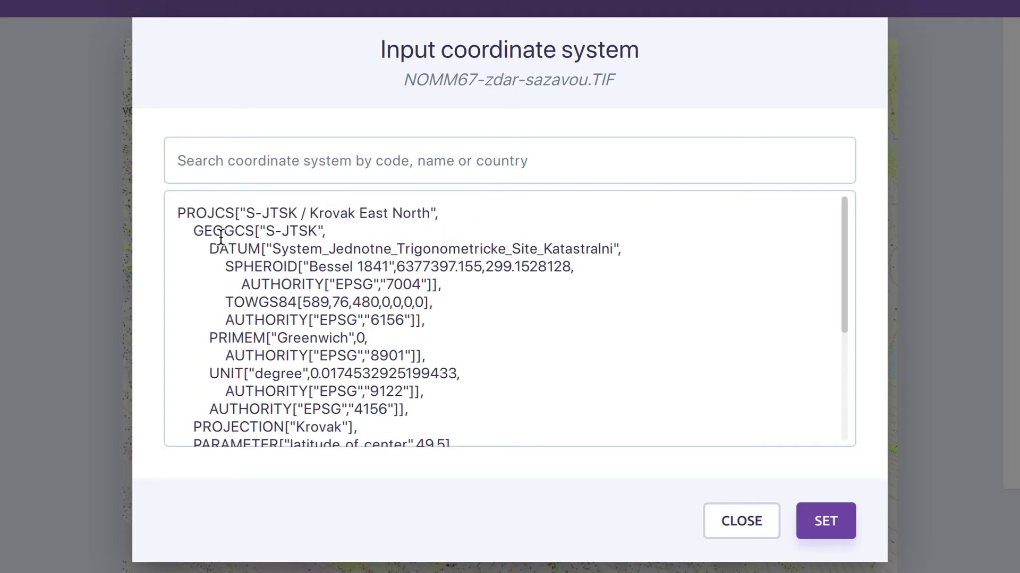
click(310, 151)
text(krovak)
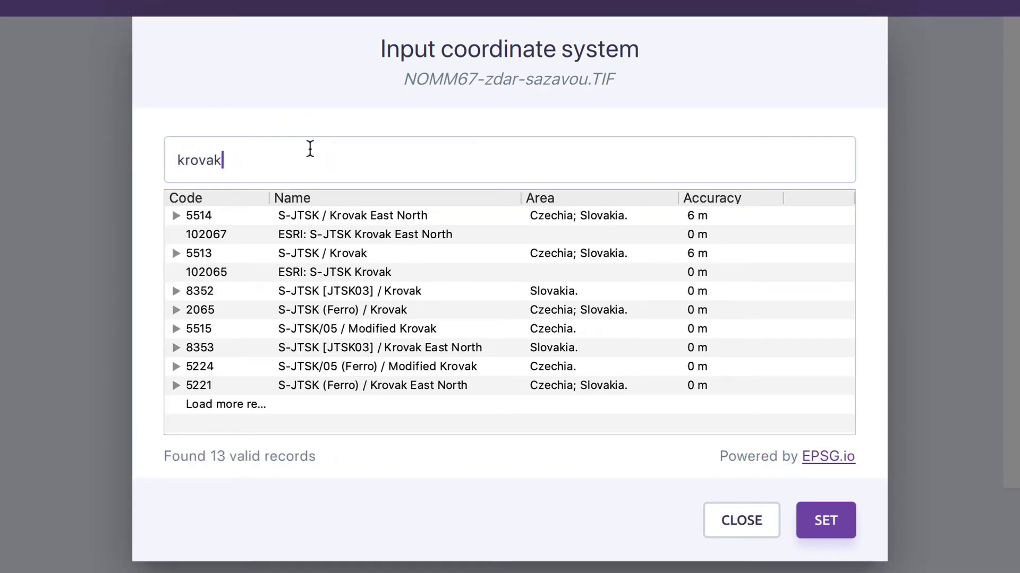
key(BackSpace)
key(BackSpace)
key(BackSpace)
text(czechia)
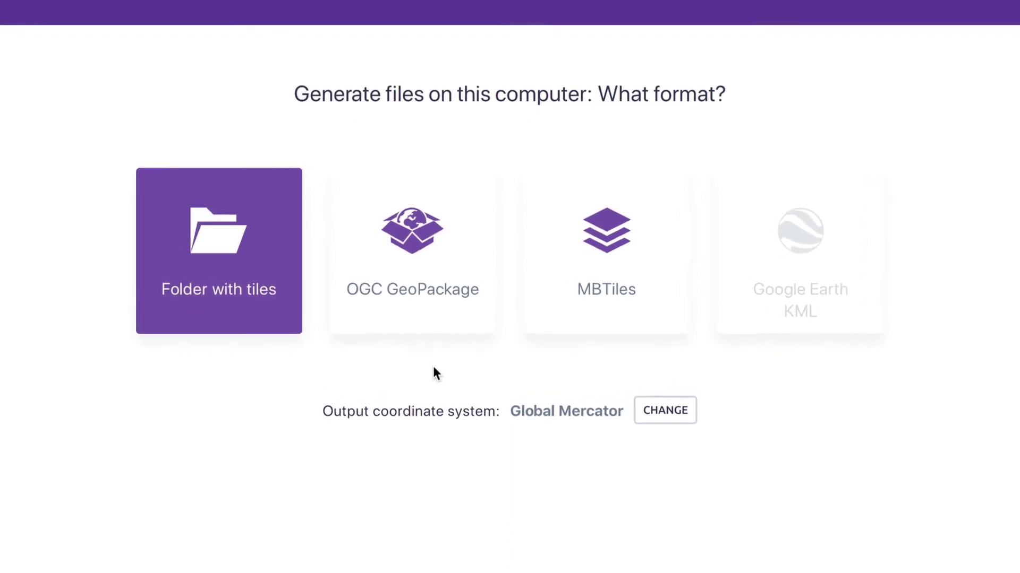
- Choose OGC GeoPackage output with the Czechia CUZK S-JTSK / Krovak national grid
click(431, 321)
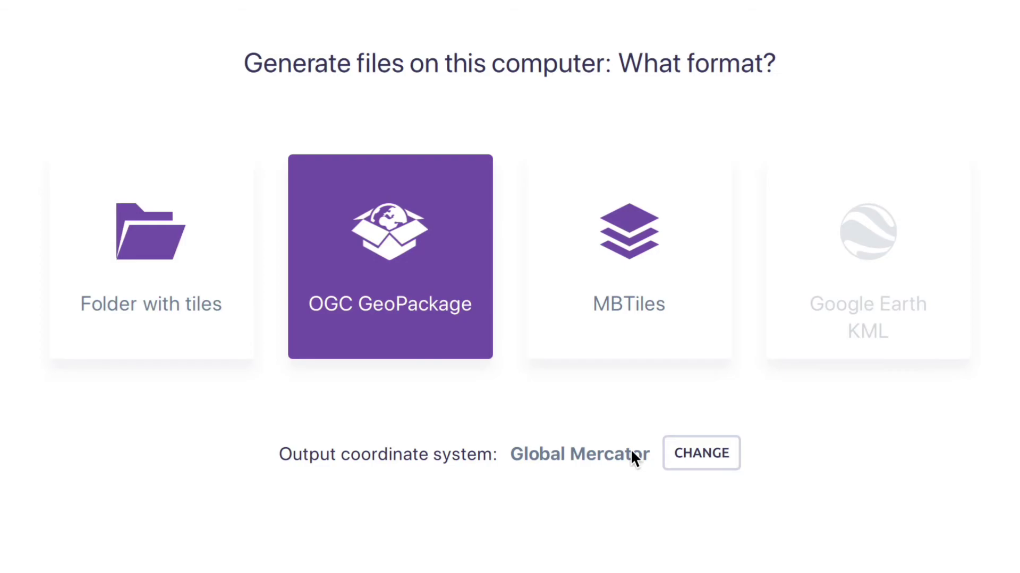
click(686, 458)
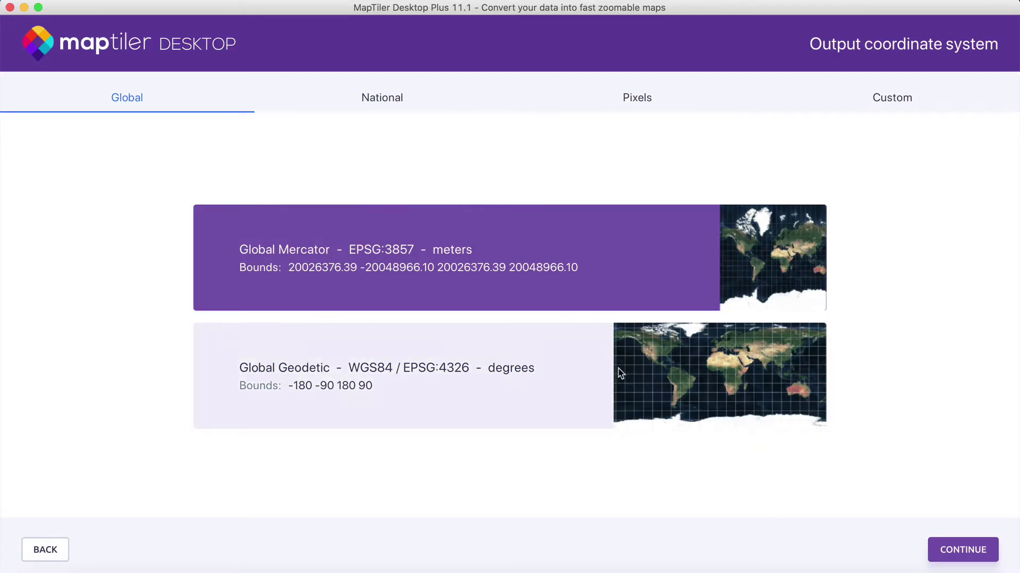
click(386, 100)
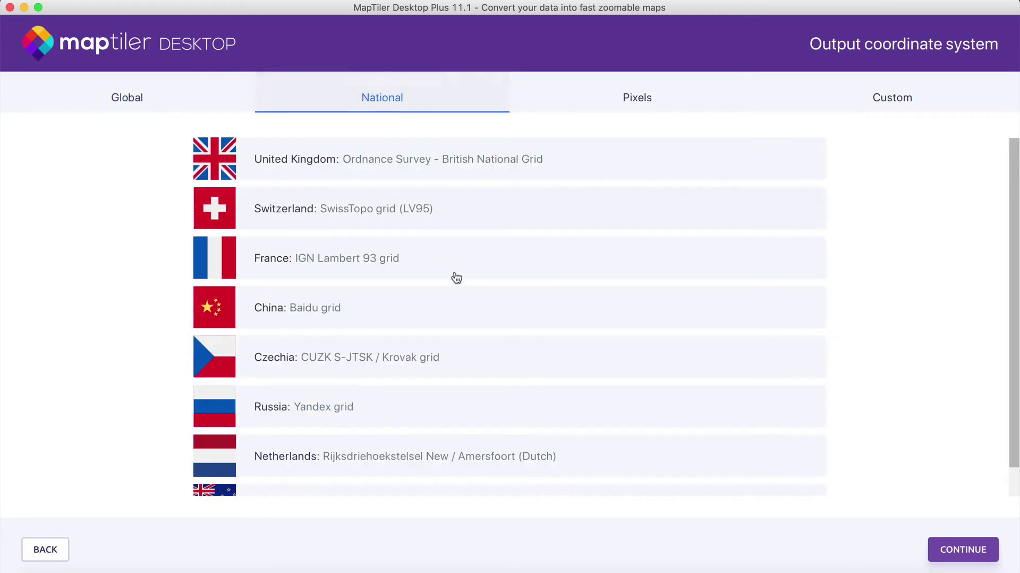
click(481, 366)
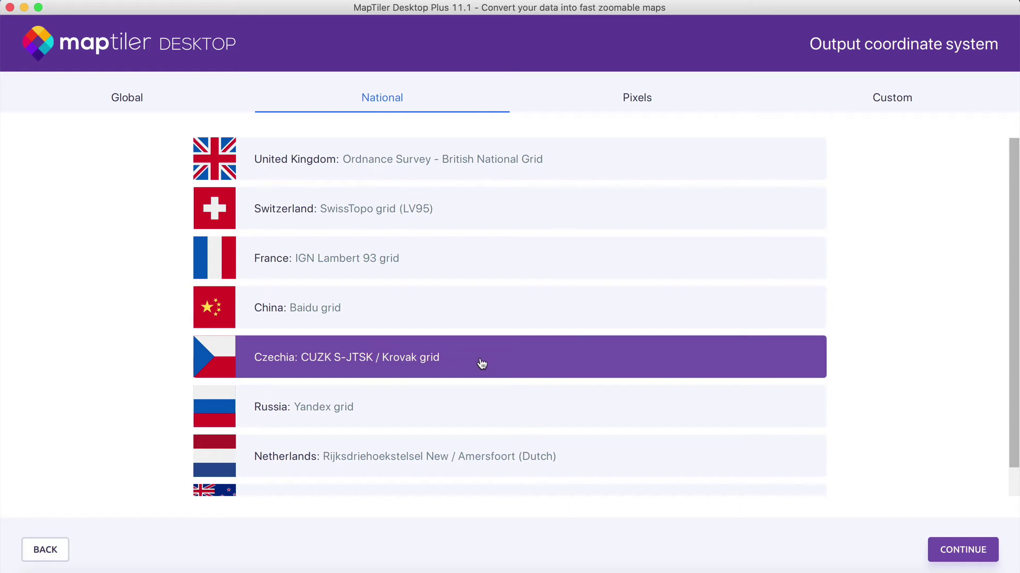
- Accept a custom output grid with EPSG:5514 coordinates, input-based resolution and 256 px tiles
click(649, 96)
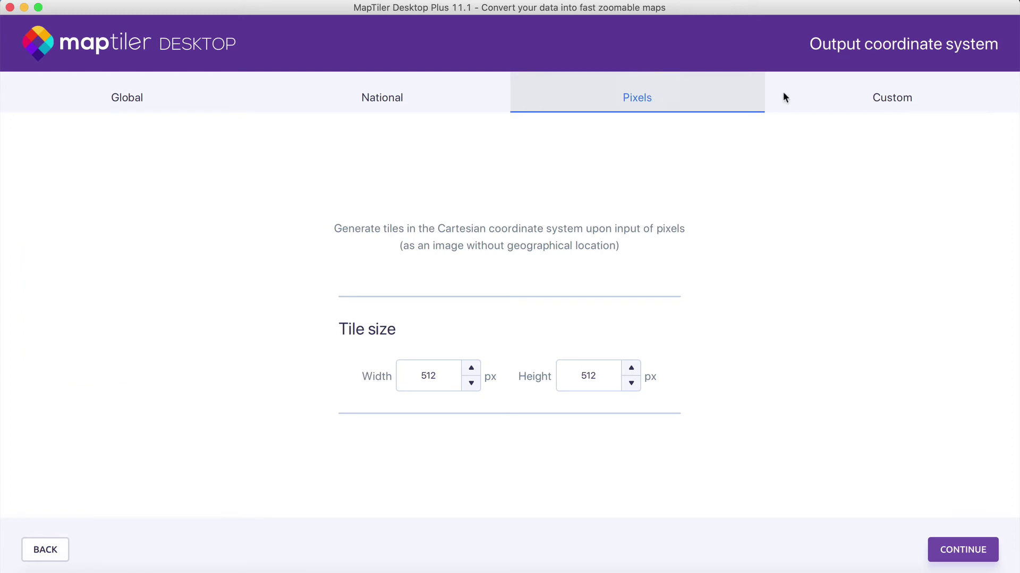
click(858, 104)
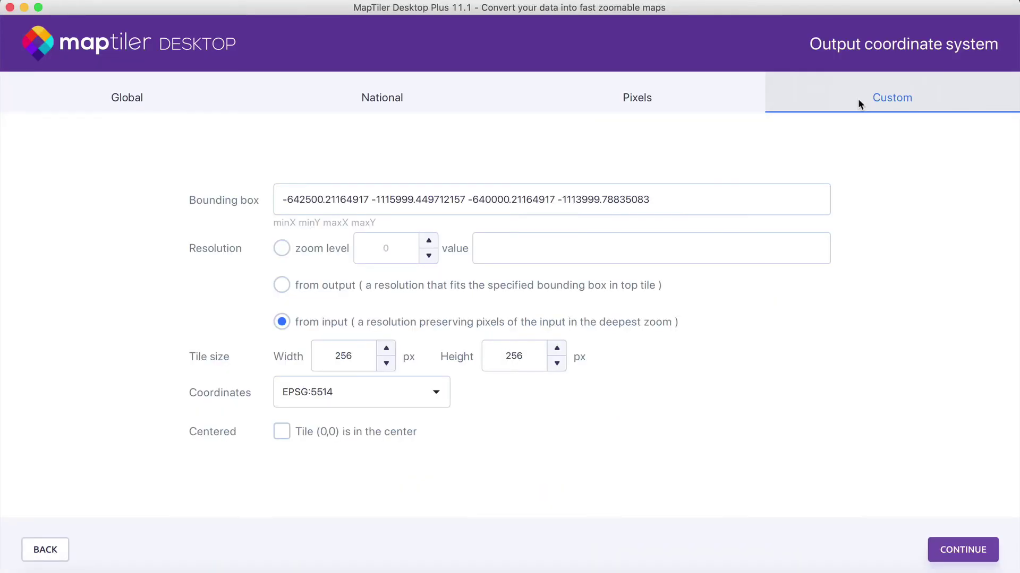
click(436, 394)
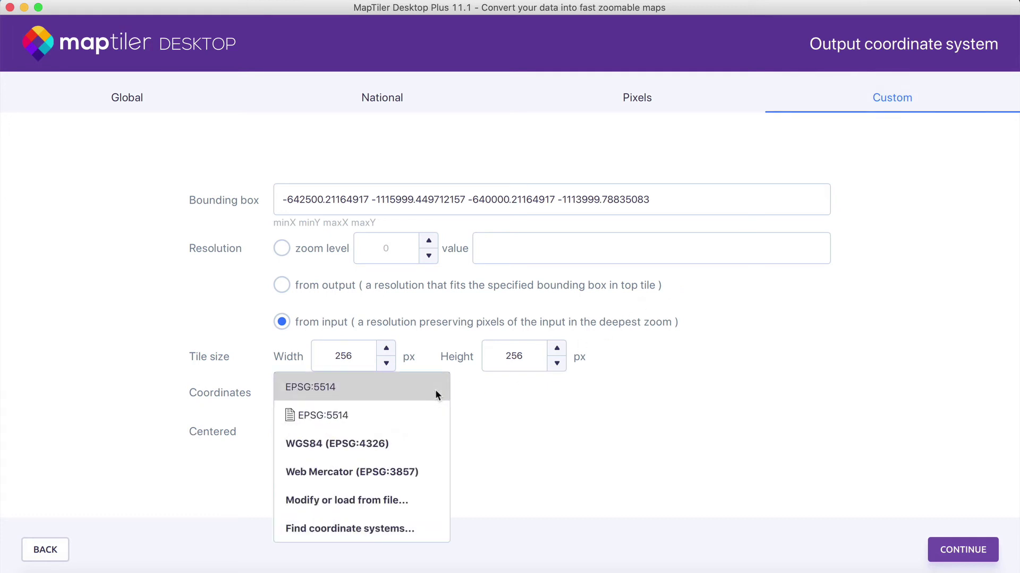
click(683, 524)
click(970, 555)
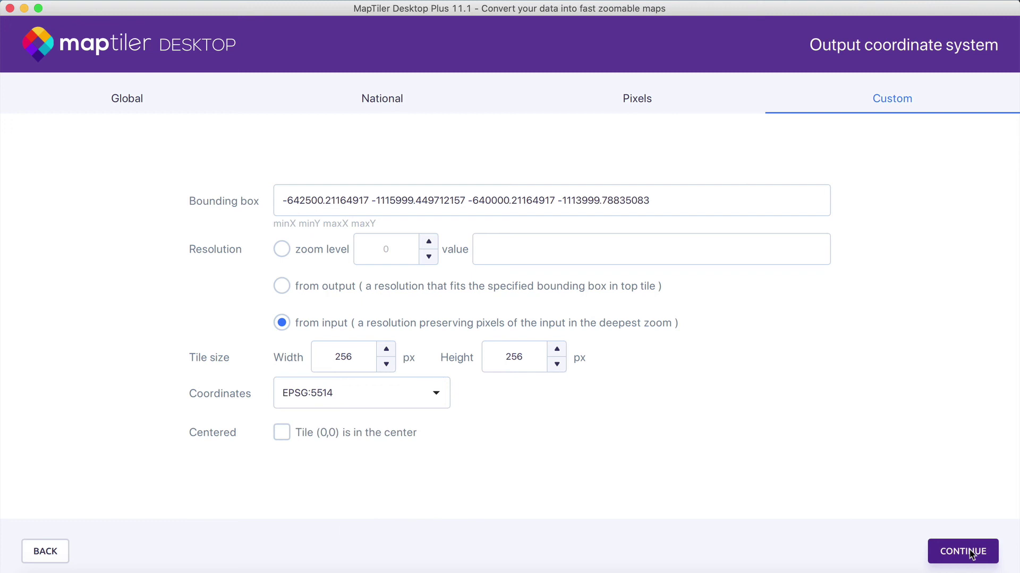
- Set tile compression to WebP and enable HiDPI / Retina tiles
click(972, 556)
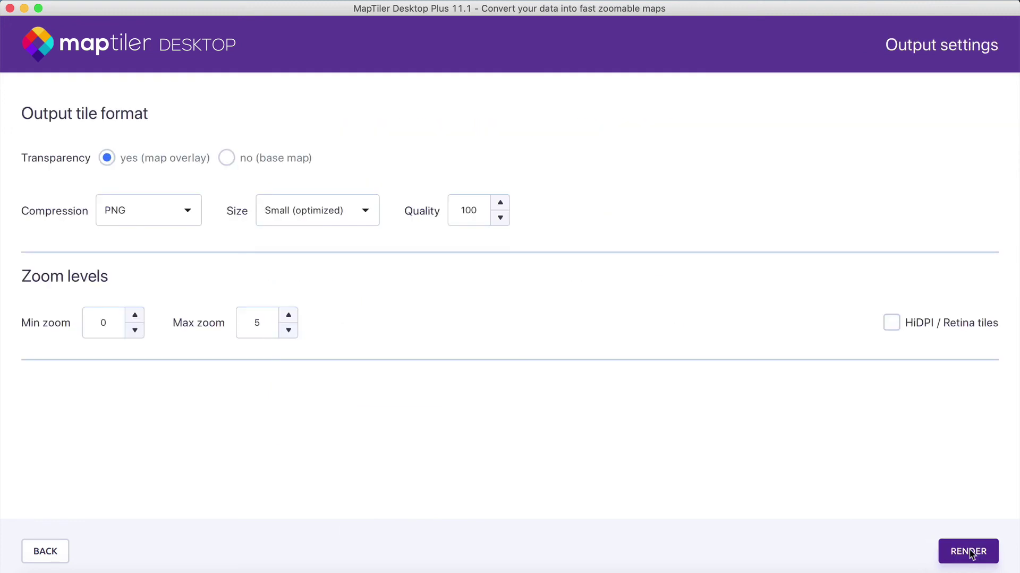
click(185, 225)
click(186, 232)
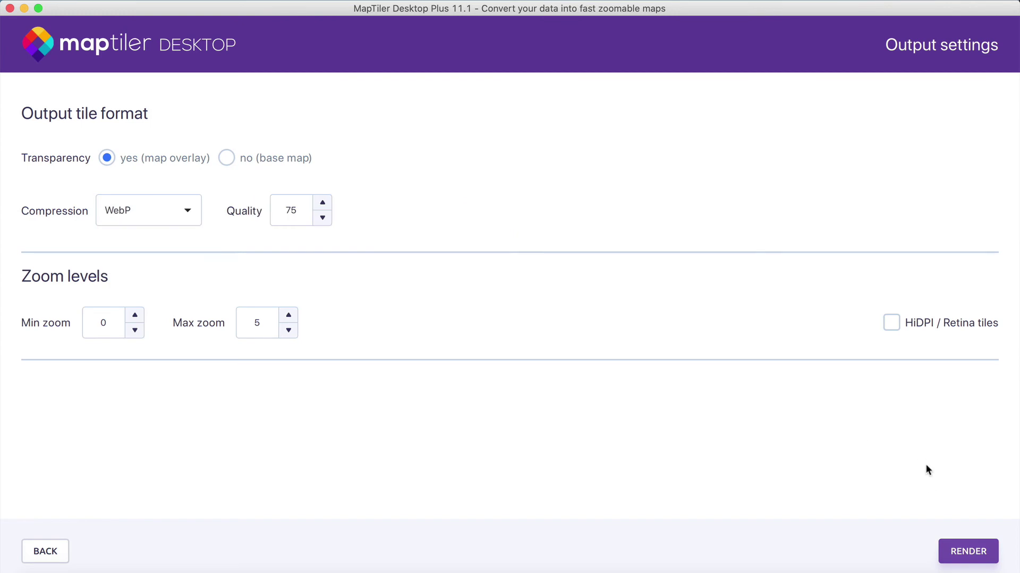
click(891, 324)
- Render the GeoPackage into a new out_desktop folder and upload the tiles to the cloud
click(967, 552)
click(263, 227)
click(349, 182)
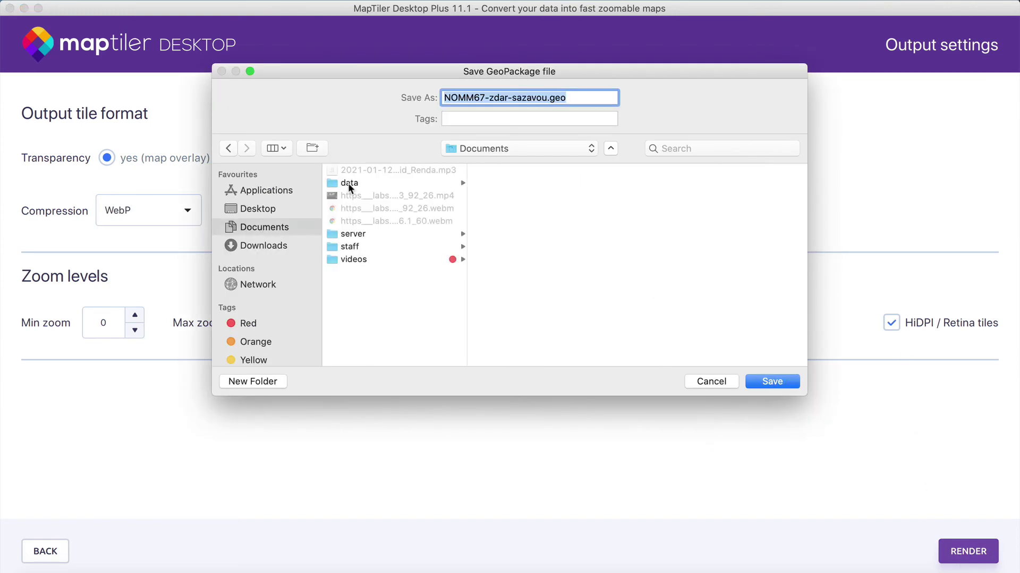
click(253, 382)
text(out_desktop)
key(Return)
click(789, 383)
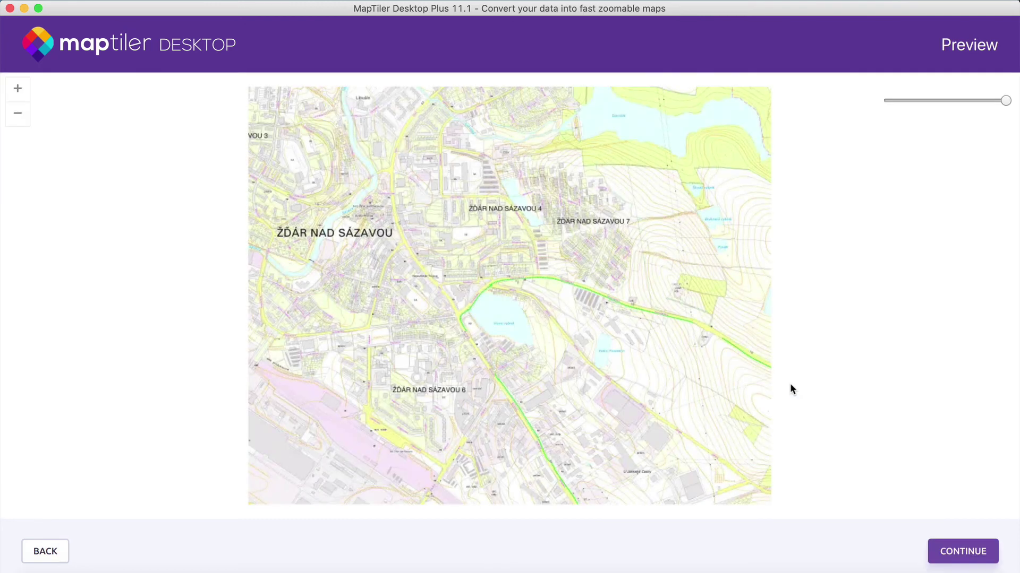
click(988, 558)
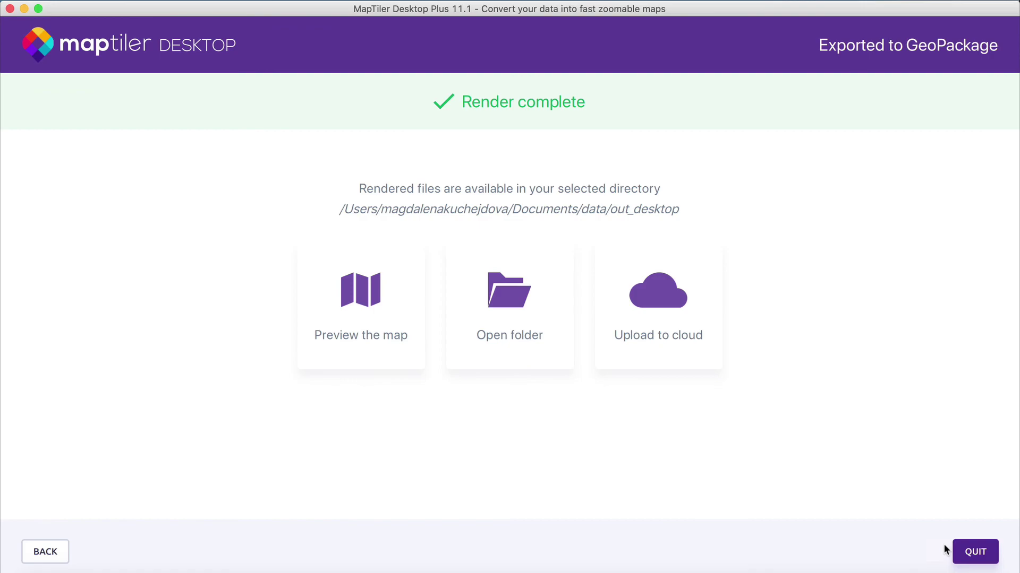
click(676, 341)
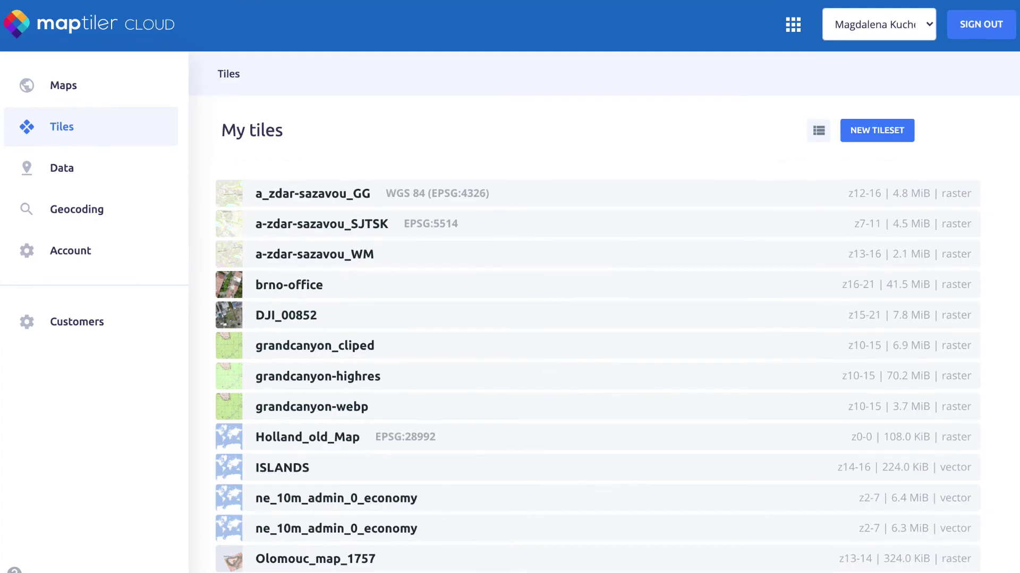